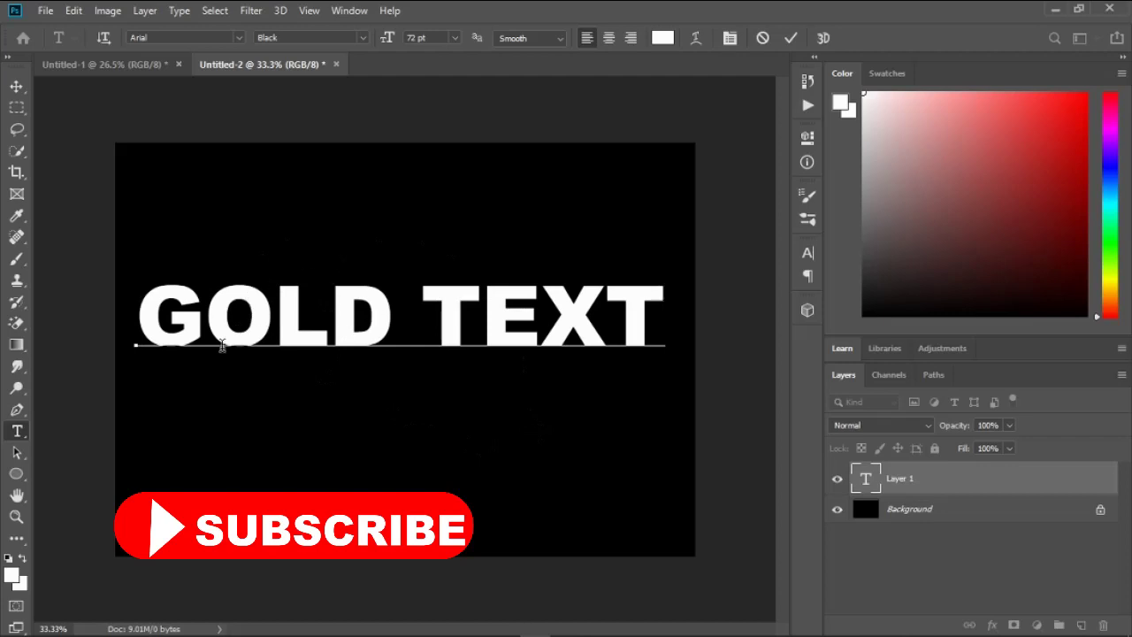
Step: Commit the GOLD TEXT lettering and change its text color to orange, ff9000
left_click(16, 87)
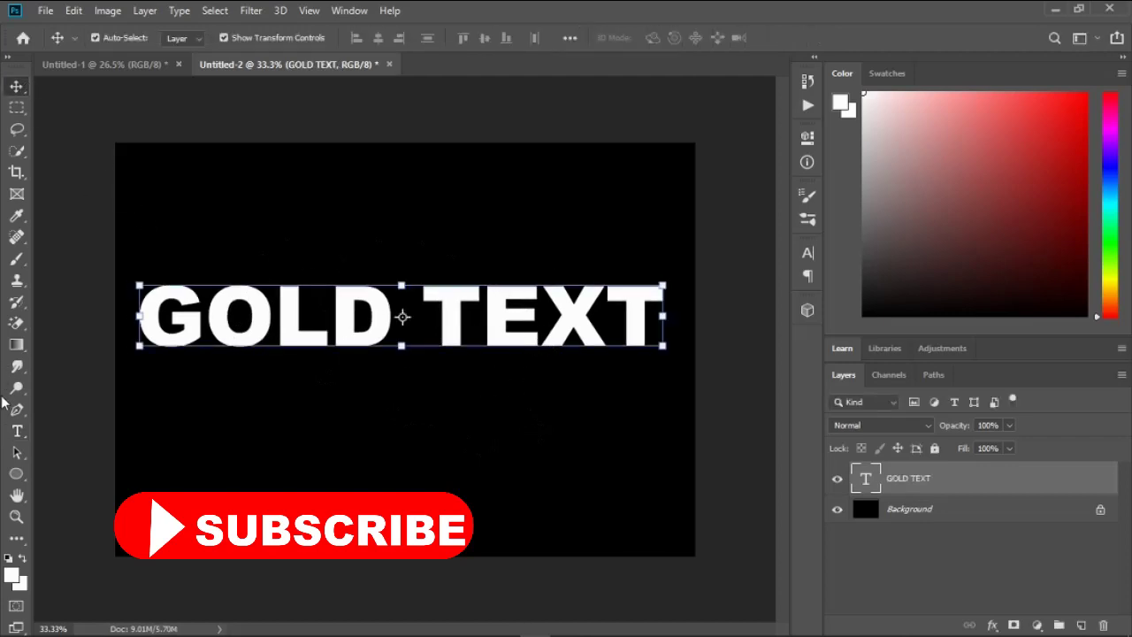
left_click(16, 431)
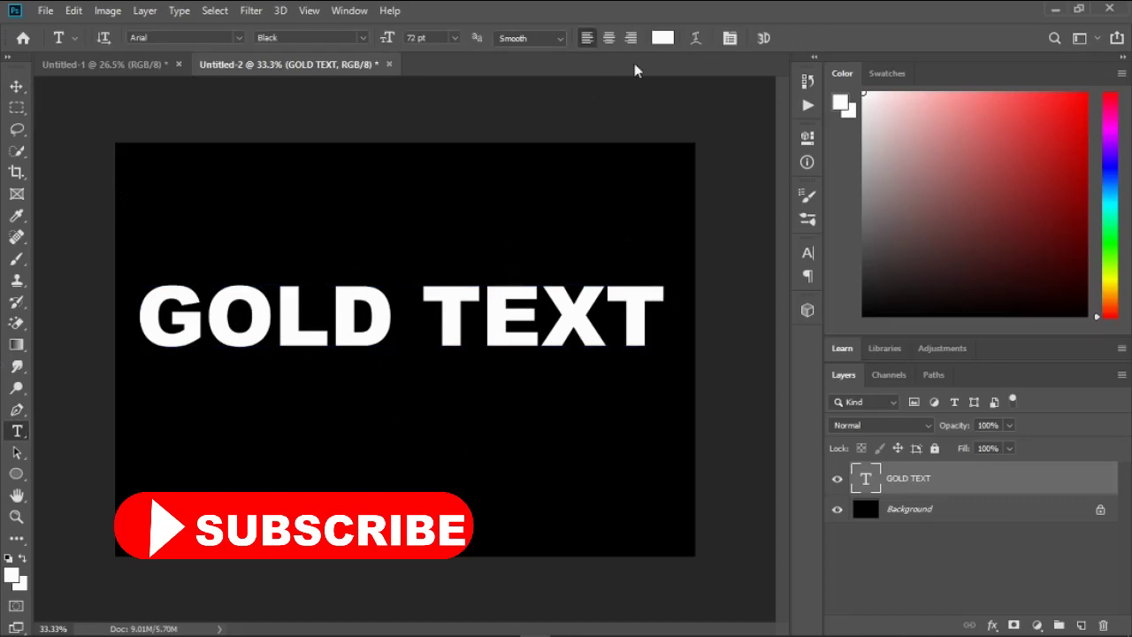
left_click(663, 37)
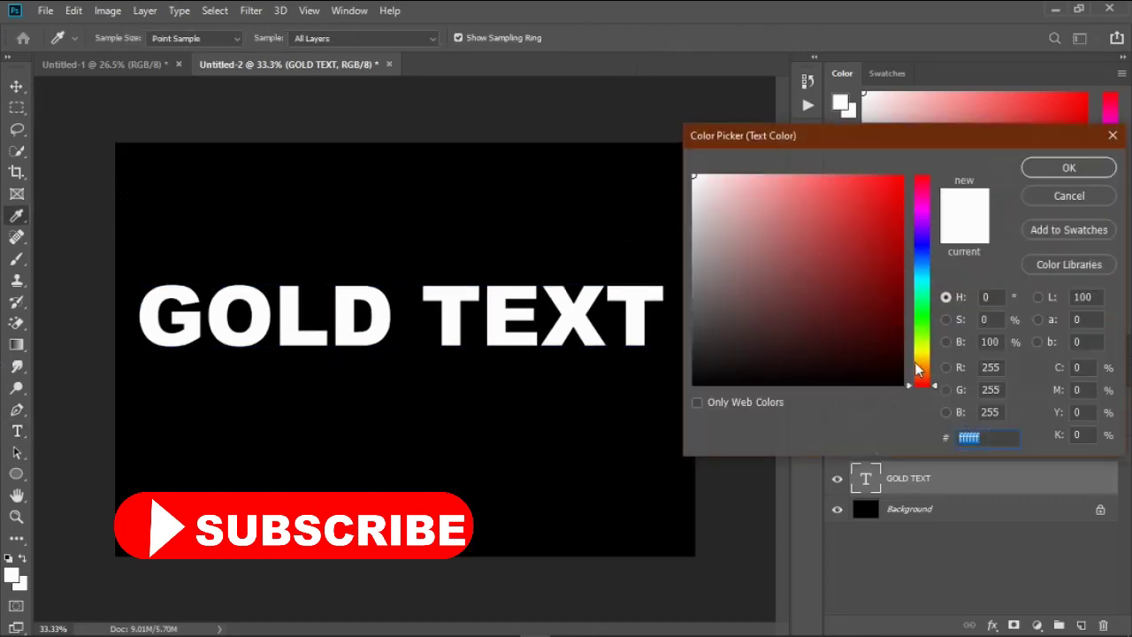
left_click_drag(924, 380, 924, 371)
mouse_move(879, 240)
left_mouse_down()
mouse_move(898, 175)
mouse_move(920, 164)
left_mouse_up()
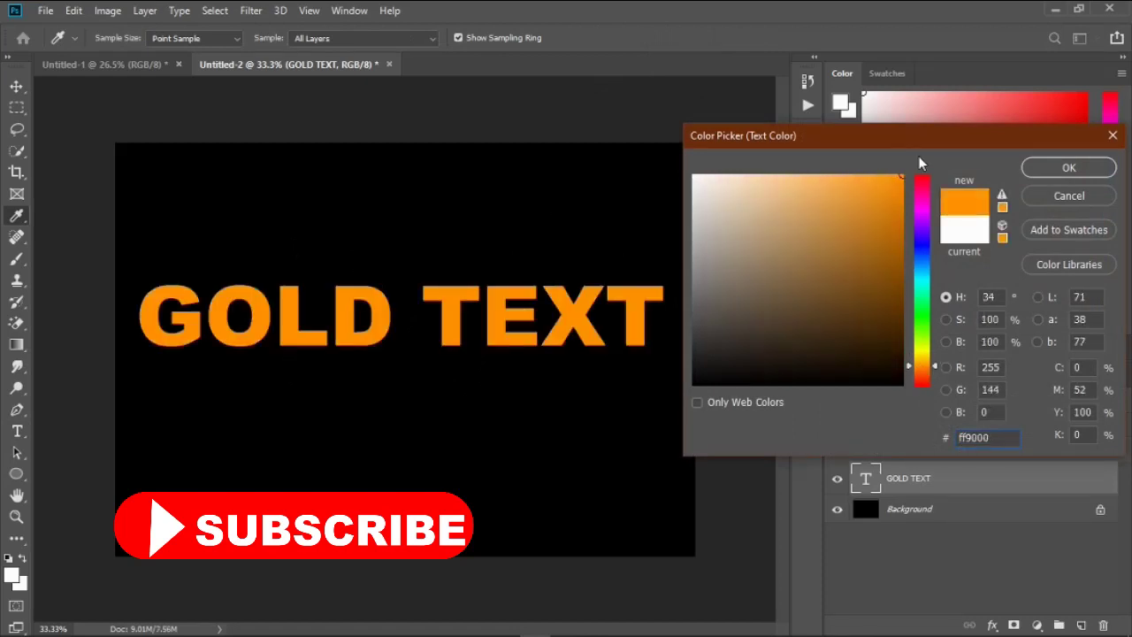
left_click(1058, 174)
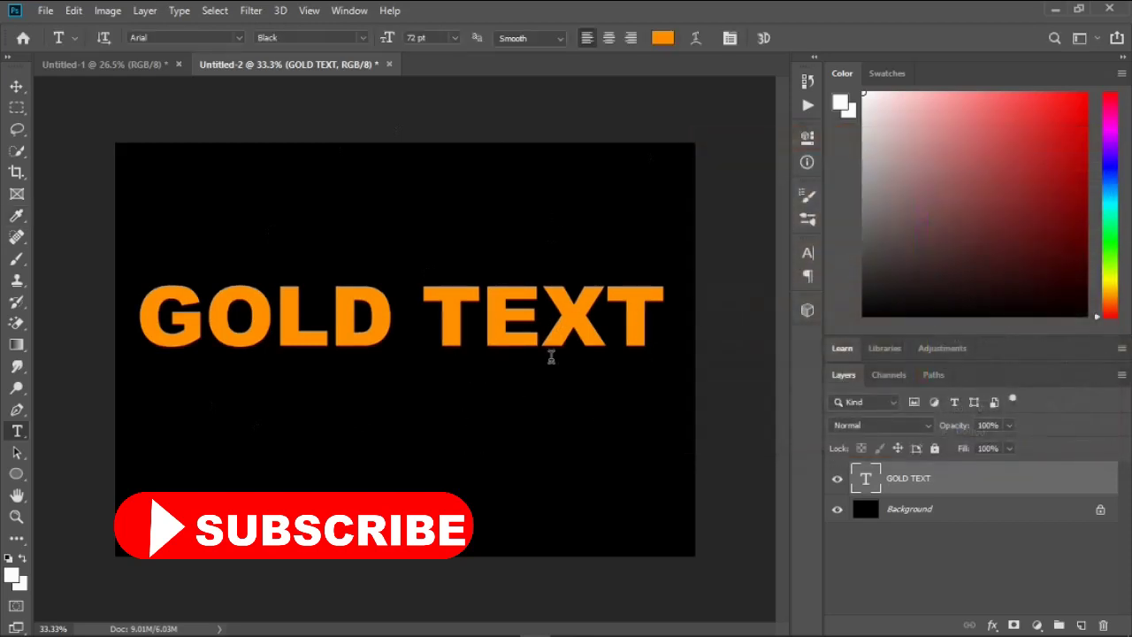
Step: Add a Bevel & Emboss layer style to the GOLD TEXT layer
right_click(977, 476)
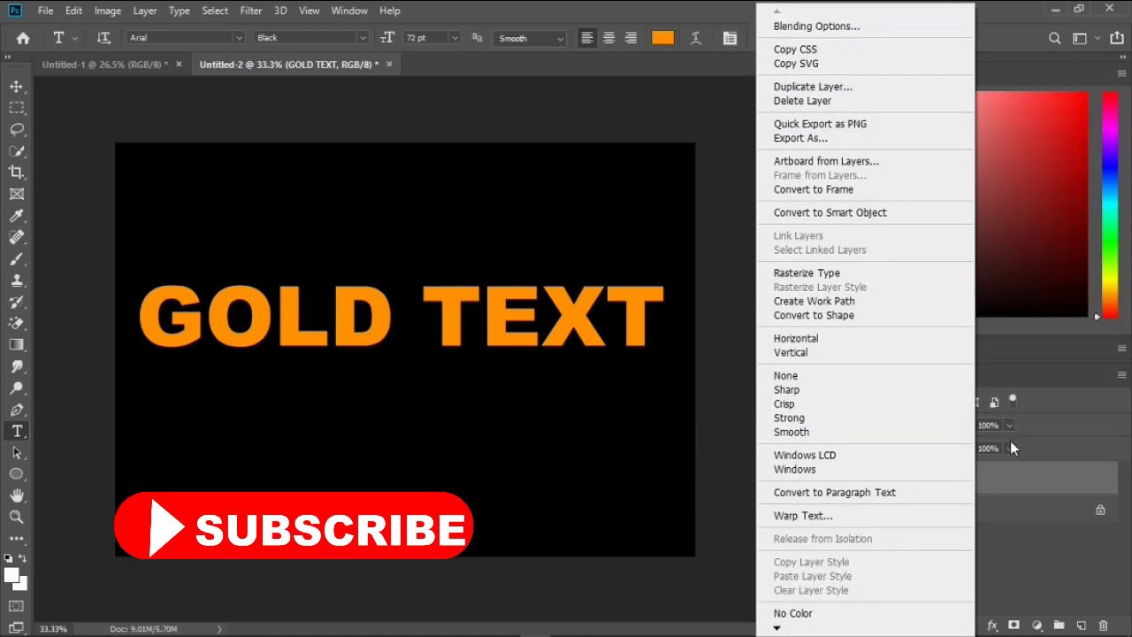
left_click(1011, 479)
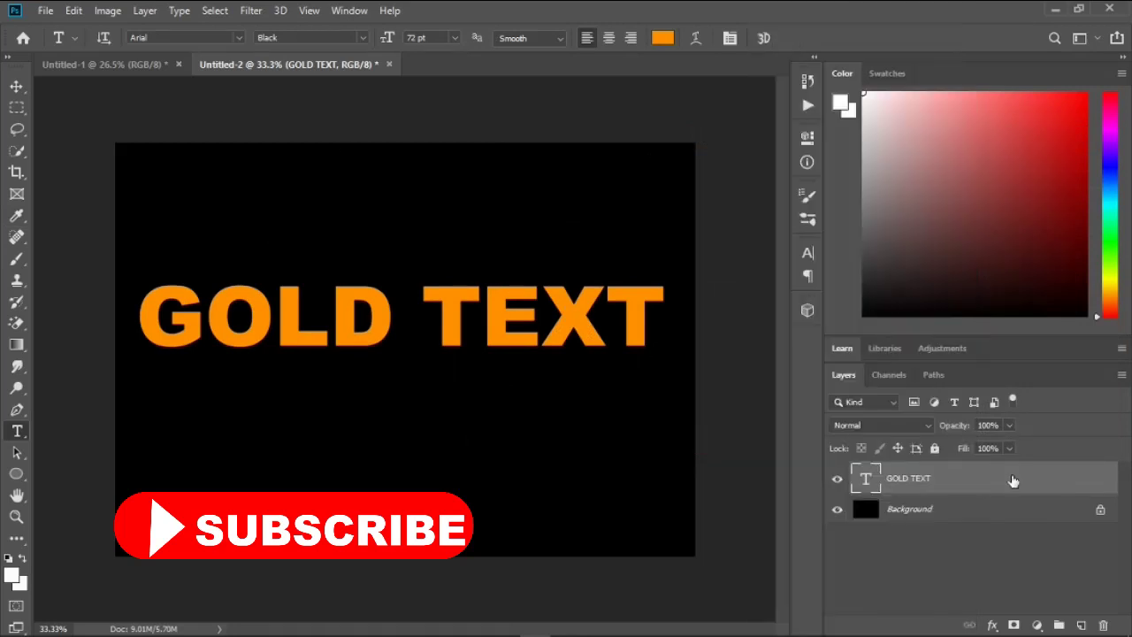
left_click(995, 625)
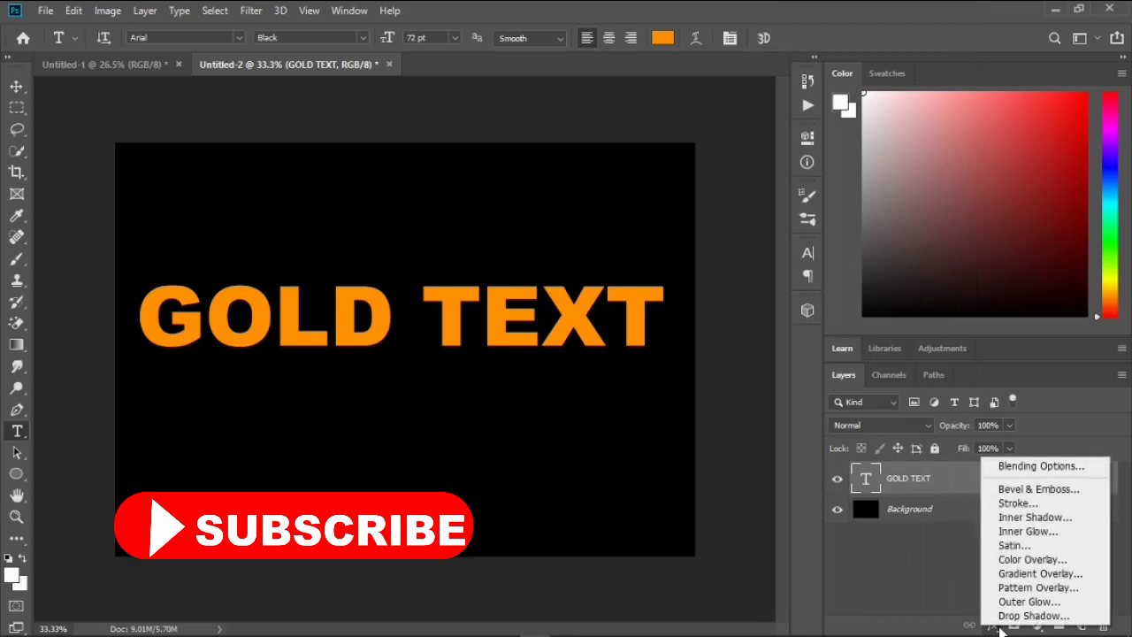
left_click(1036, 468)
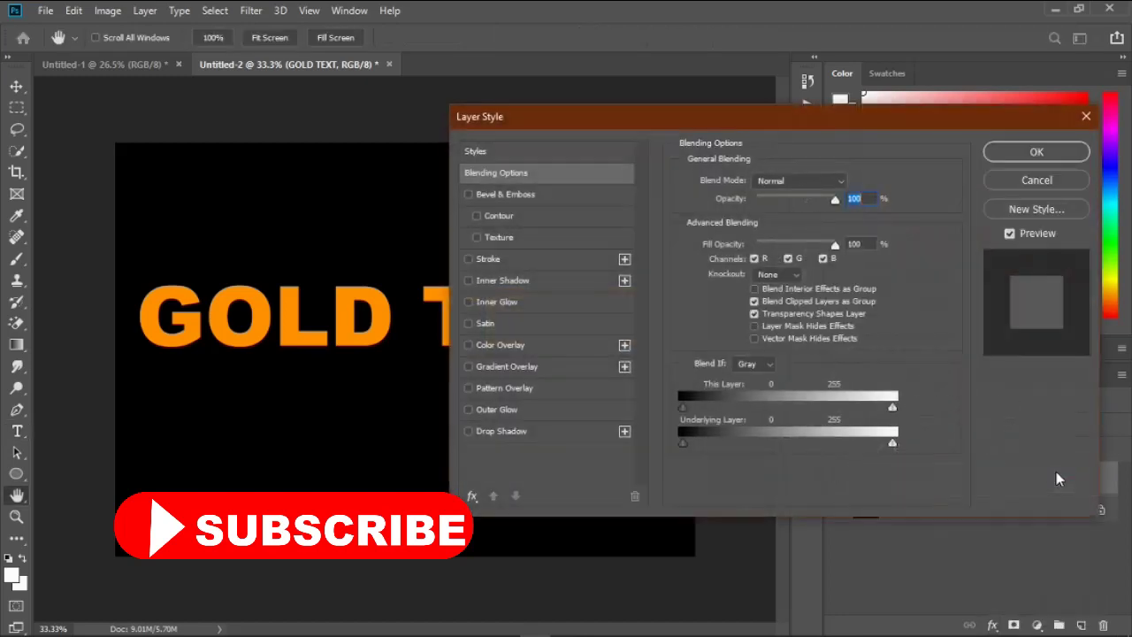
left_click_drag(582, 118, 767, 115)
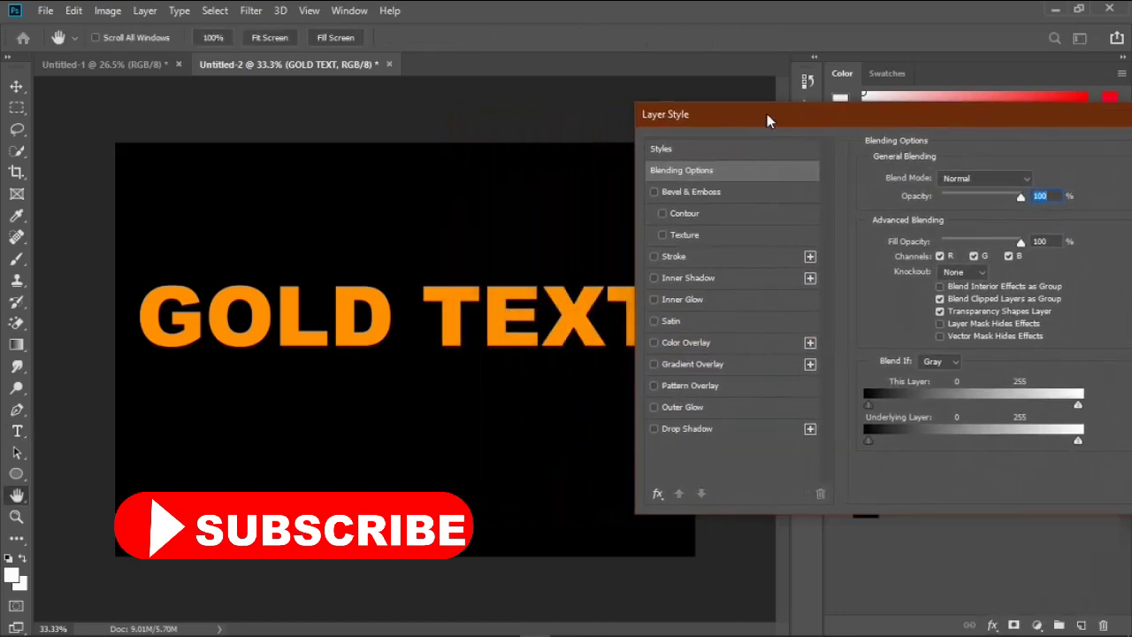
left_click(684, 193)
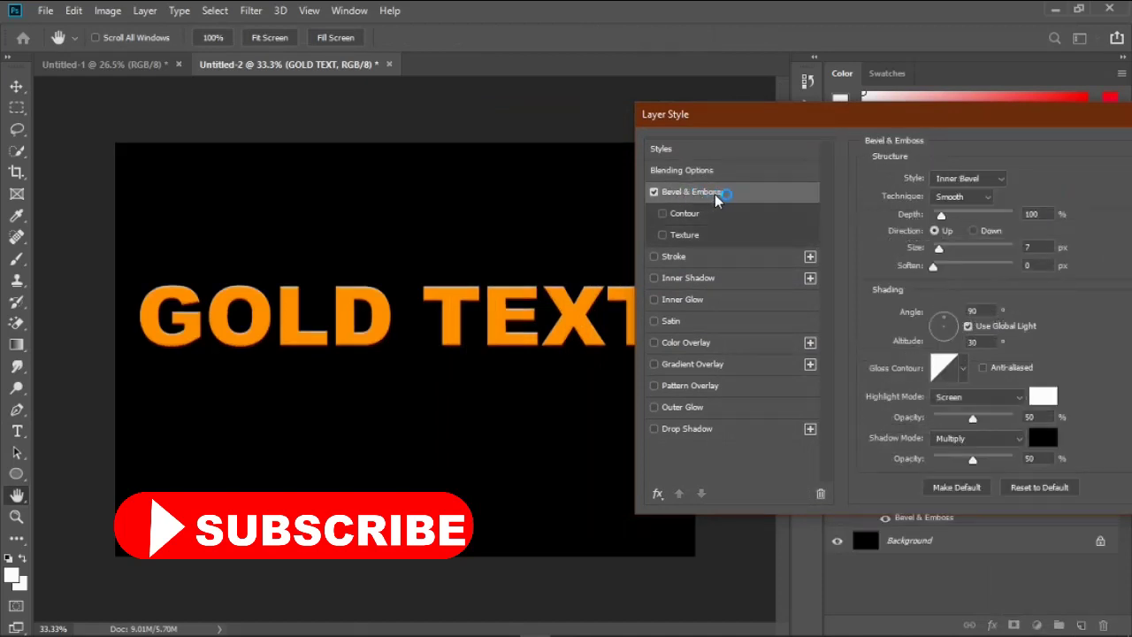
left_click_drag(769, 113, 676, 106)
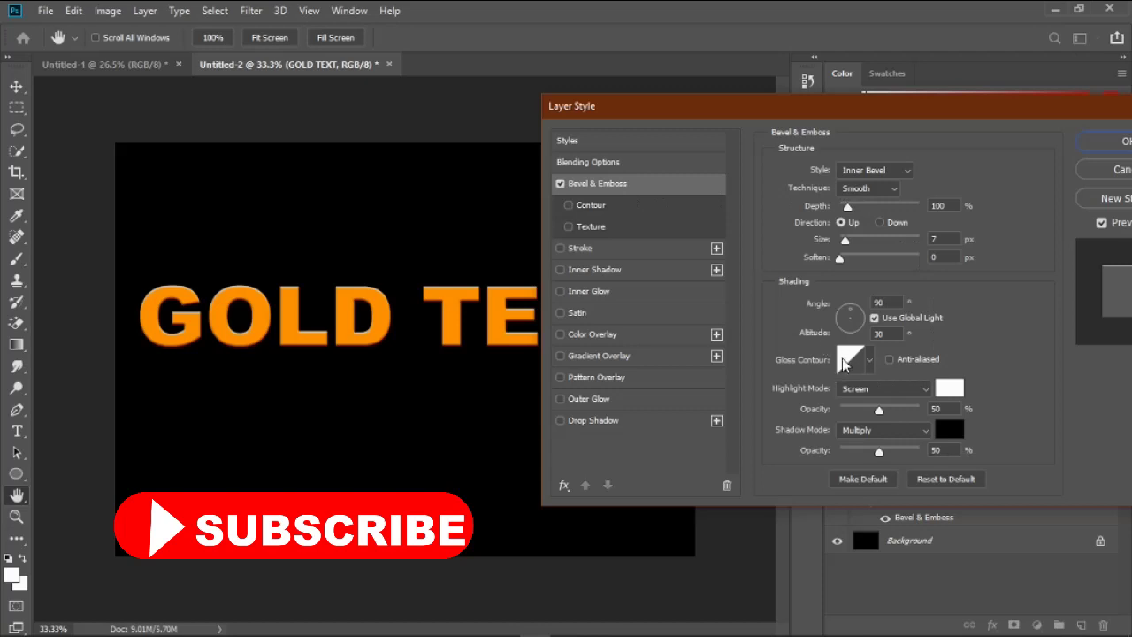
Step: Set the bevel's gloss contour to the second preset in the lower row of the contour presets
left_click(868, 362)
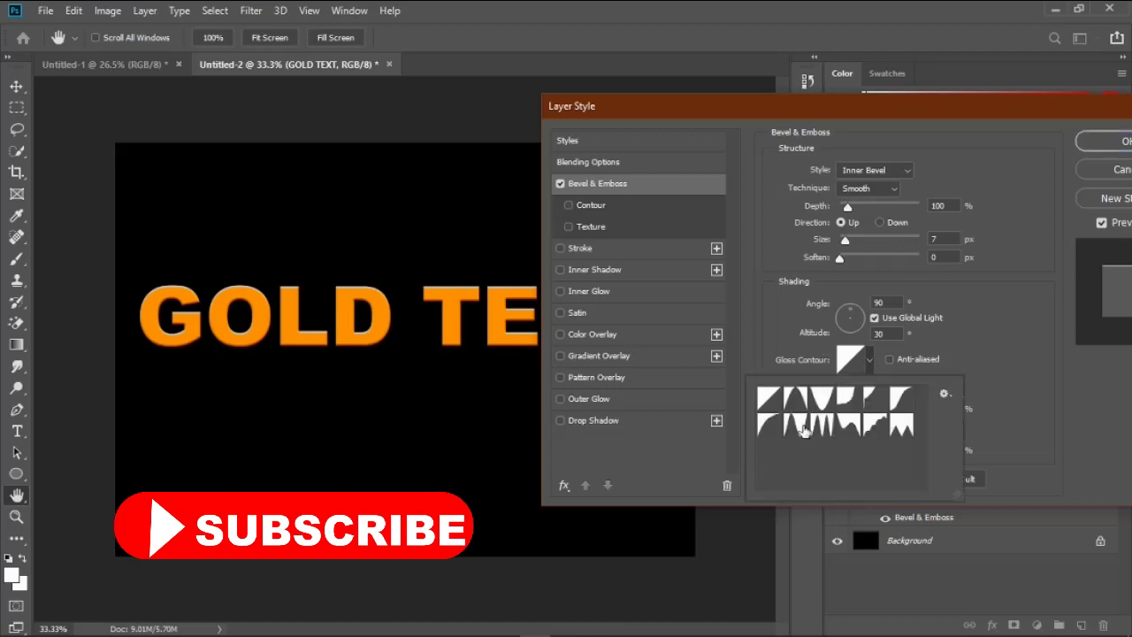
left_click(796, 426)
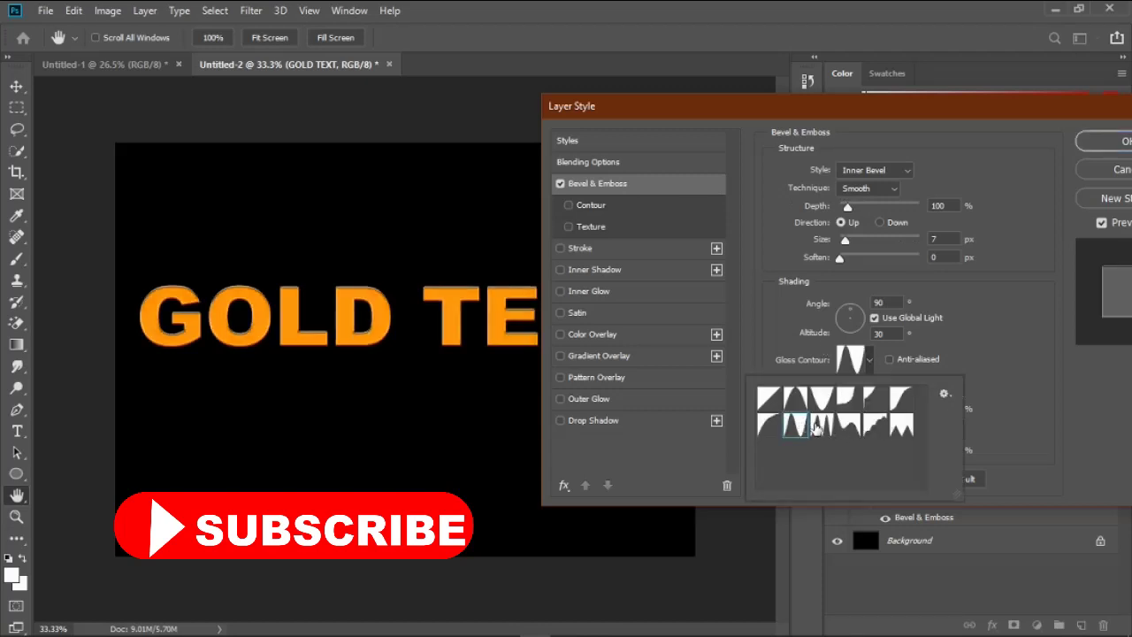
left_click(933, 282)
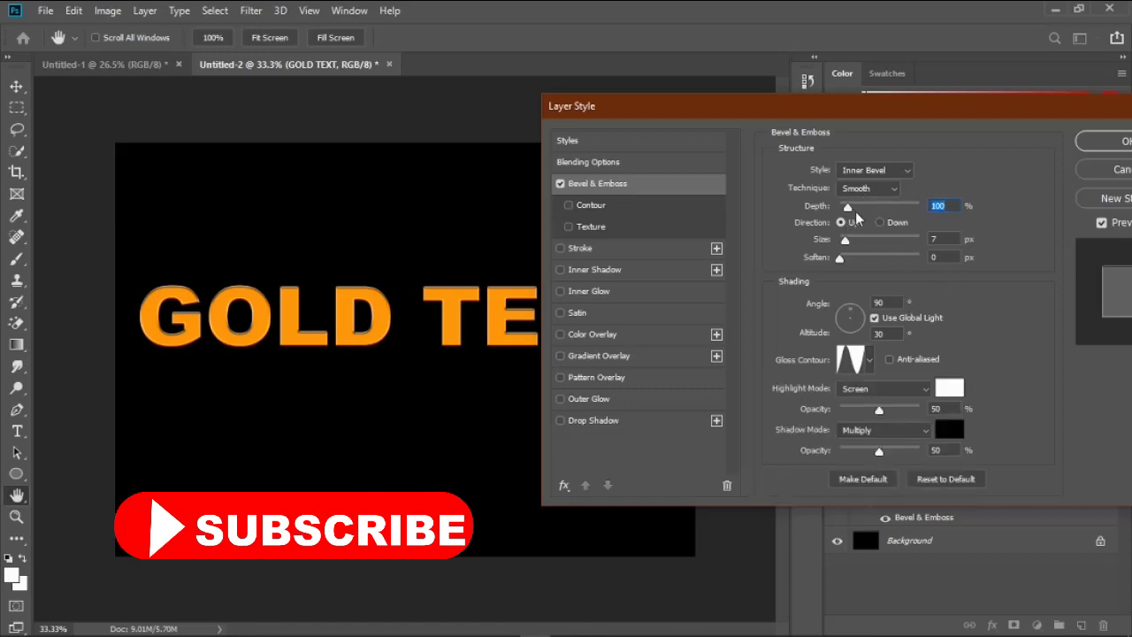
Step: Set the bevel's depth to 1000%, size to 27 px and soften to 3 px
left_click_drag(851, 208, 939, 211)
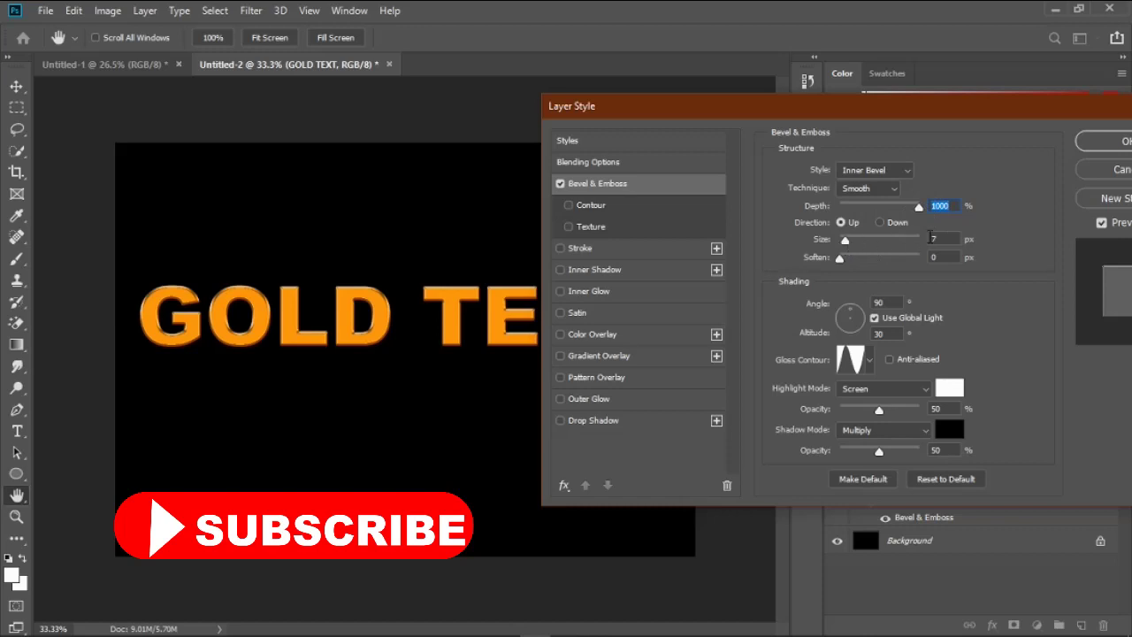
left_click(855, 240)
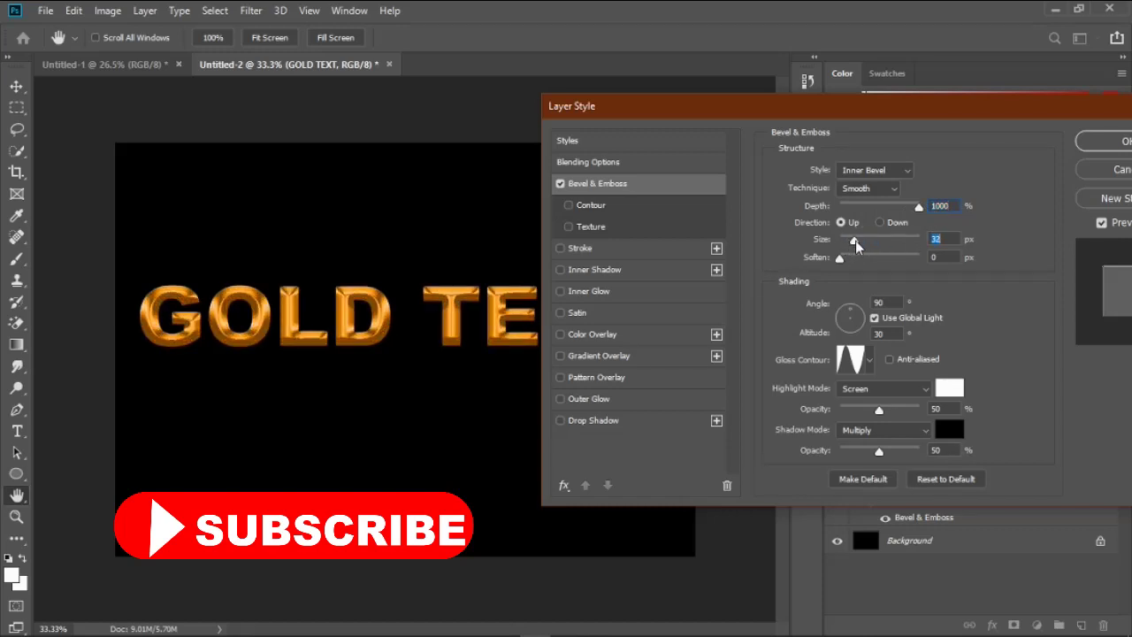
left_click_drag(856, 240, 853, 240)
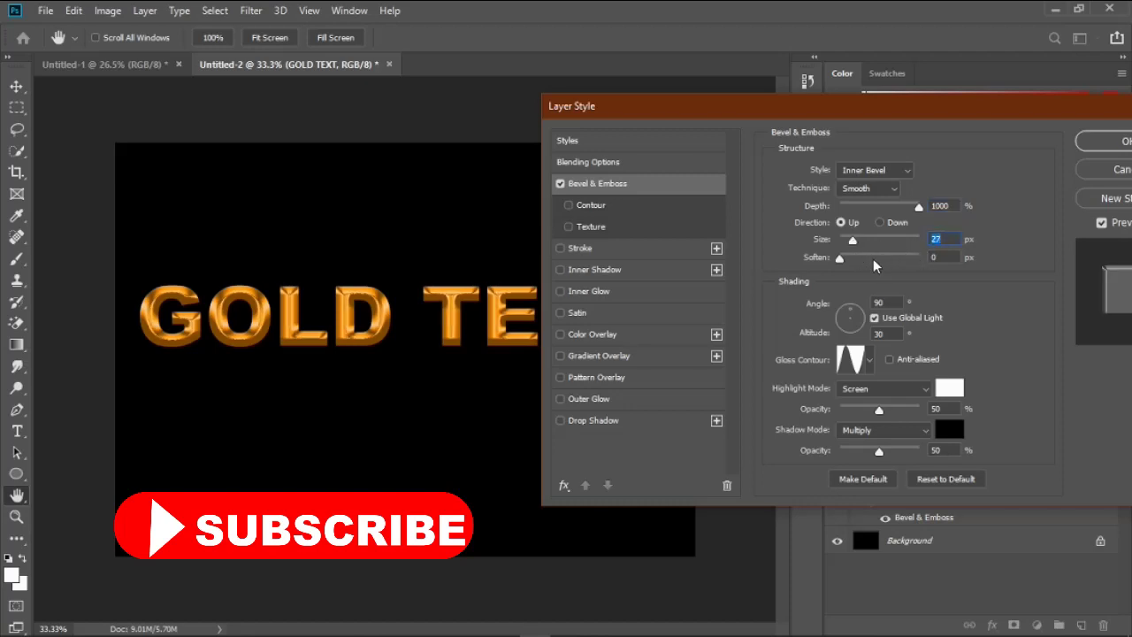
mouse_move(844, 261)
left_mouse_down()
mouse_move(890, 249)
mouse_move(882, 270)
mouse_move(855, 270)
left_mouse_up()
Step: Set the bevel's highlight opacity to 100% and shadow opacity to 45%, and apply the layer style
left_click_drag(879, 409, 886, 410)
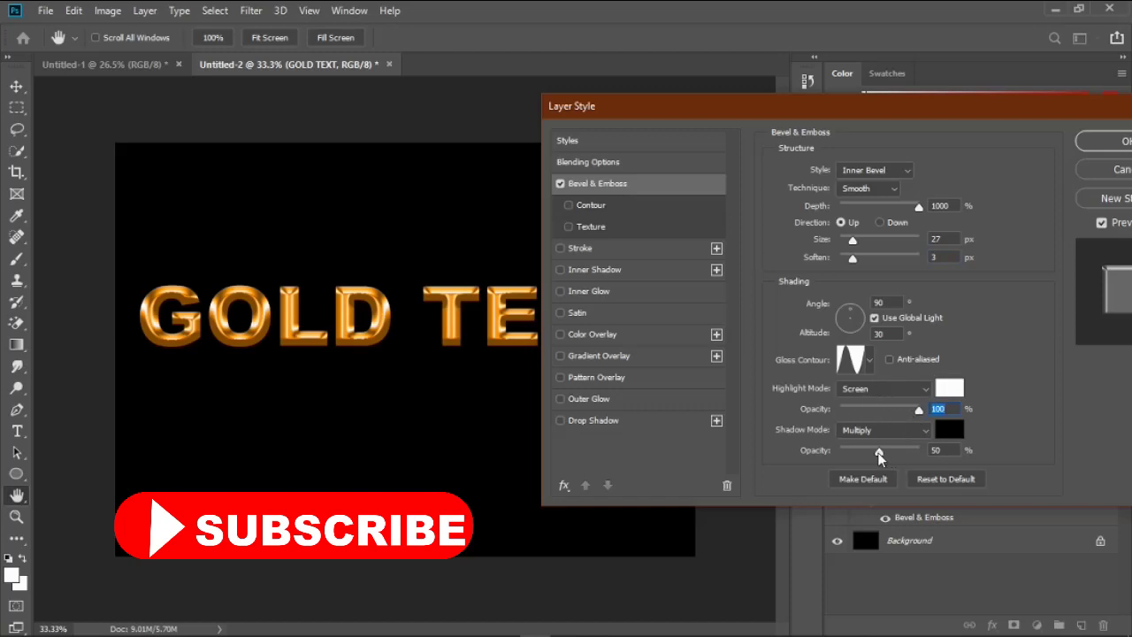
mouse_move(880, 454)
left_mouse_down()
mouse_move(896, 454)
mouse_move(880, 453)
left_mouse_up()
left_click_drag(914, 111, 771, 123)
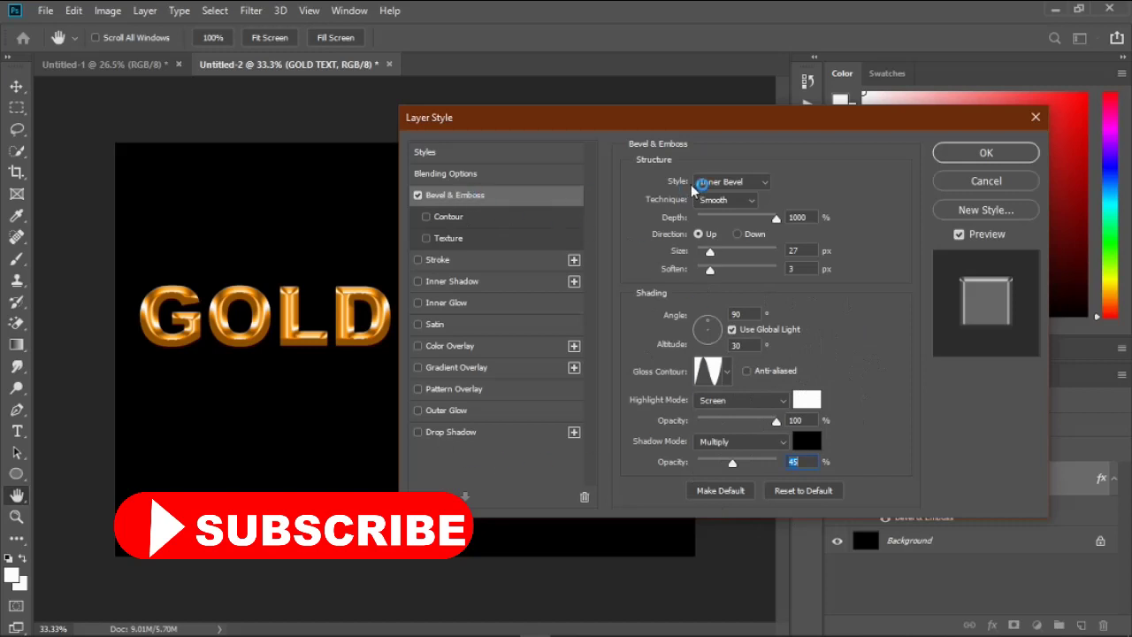
left_click(964, 156)
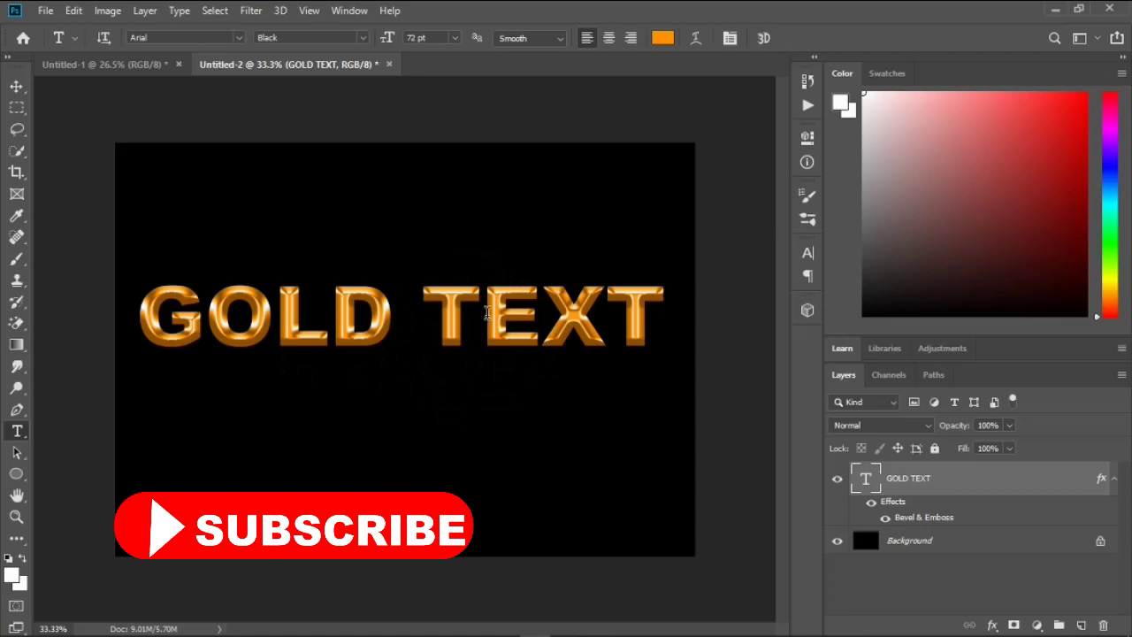
Step: Inspect the gold lettering up close and duplicate the GOLD TEXT layer as GOLD TEXT copy
scroll(393, 316, "up", 2)
scroll(393, 316, "up", 1)
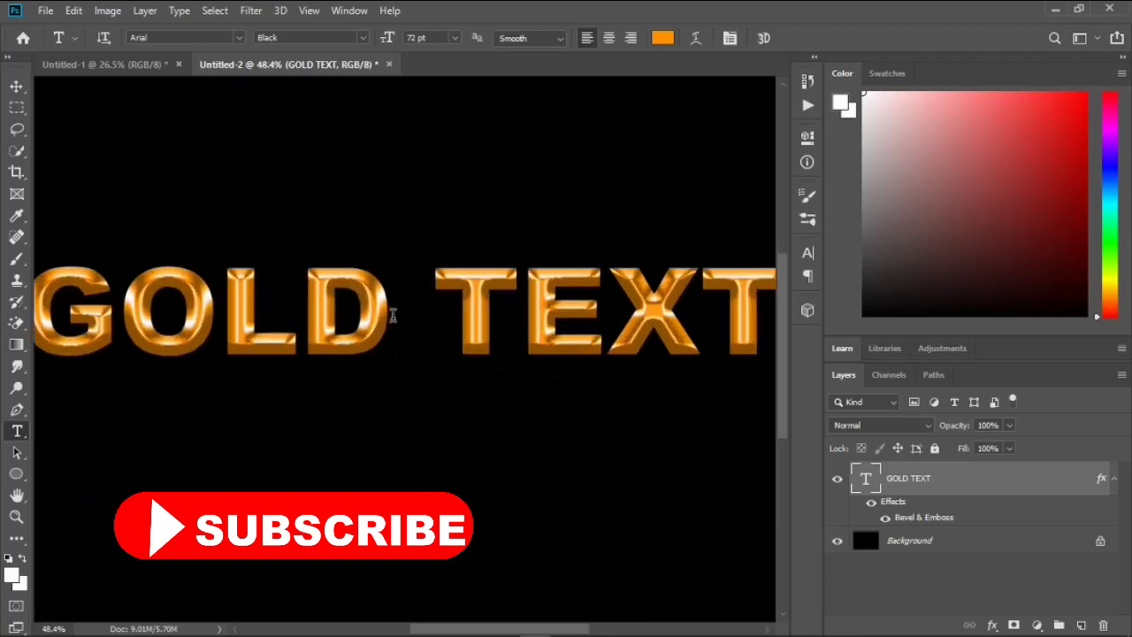
scroll(486, 329, "down", 3)
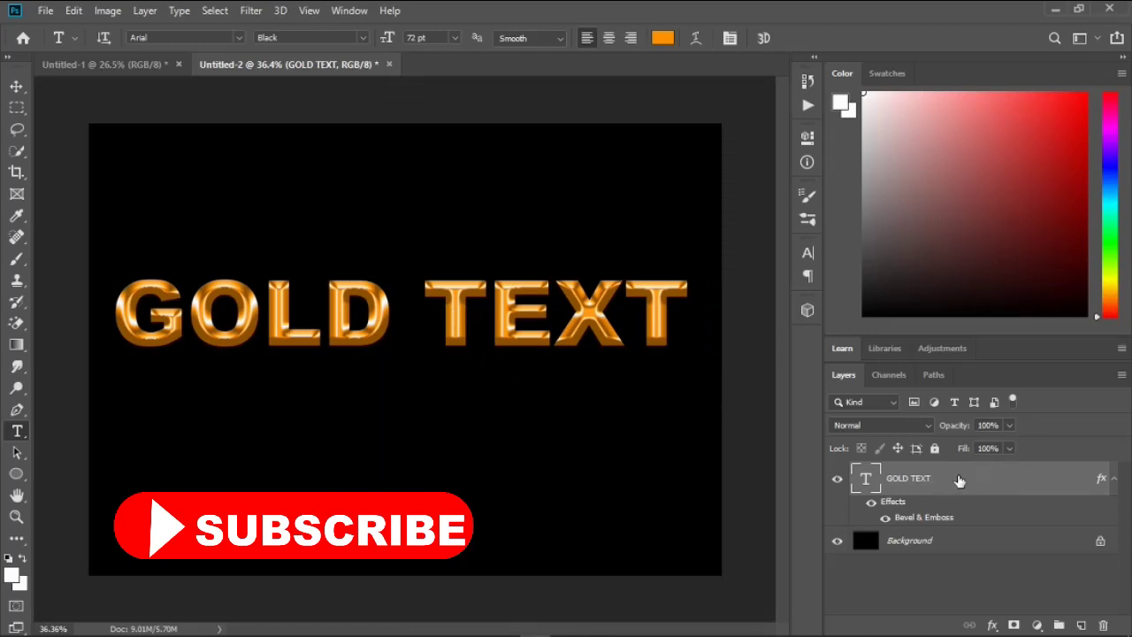
right_click(960, 480)
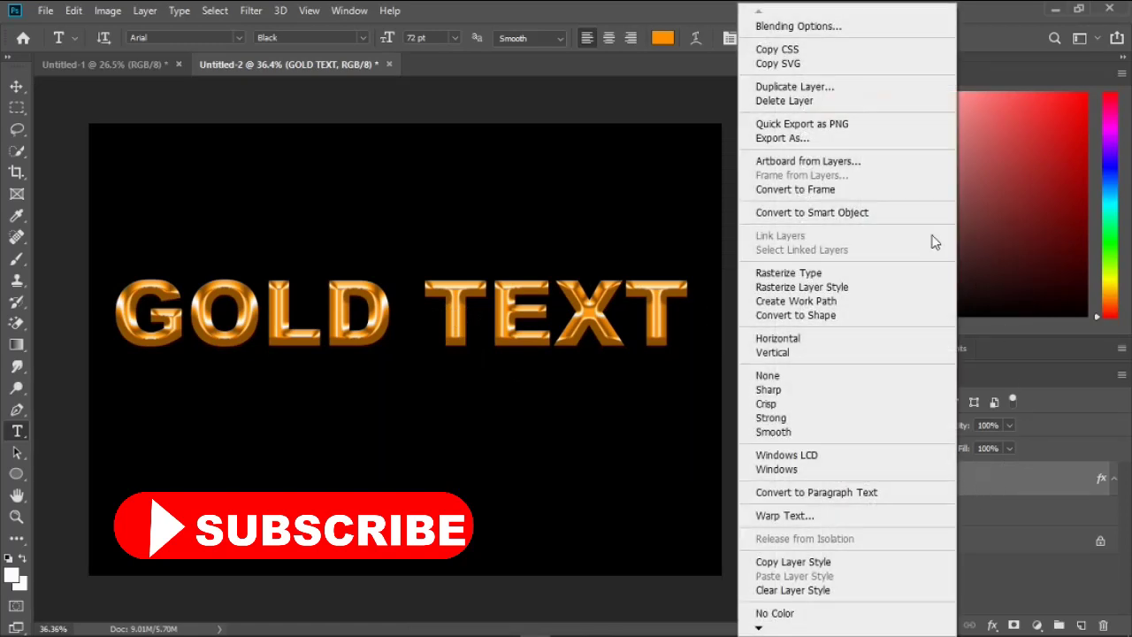
left_click(779, 87)
left_click(702, 160)
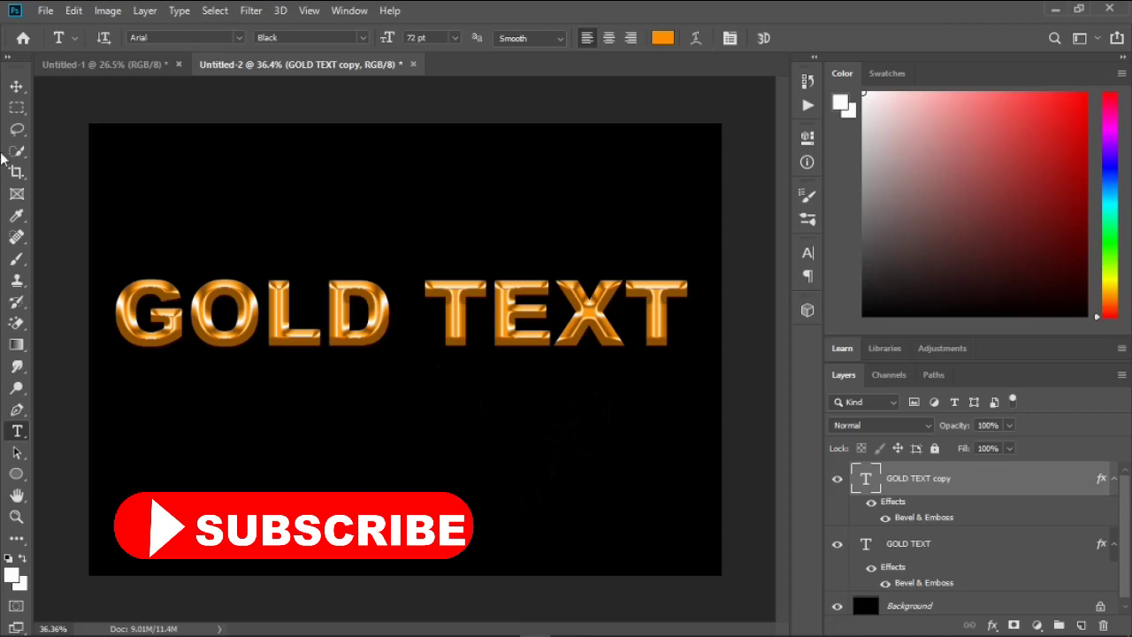
Step: Place the copied text directly beneath the original and flip it vertically as a mirrored reflection
left_click(16, 86)
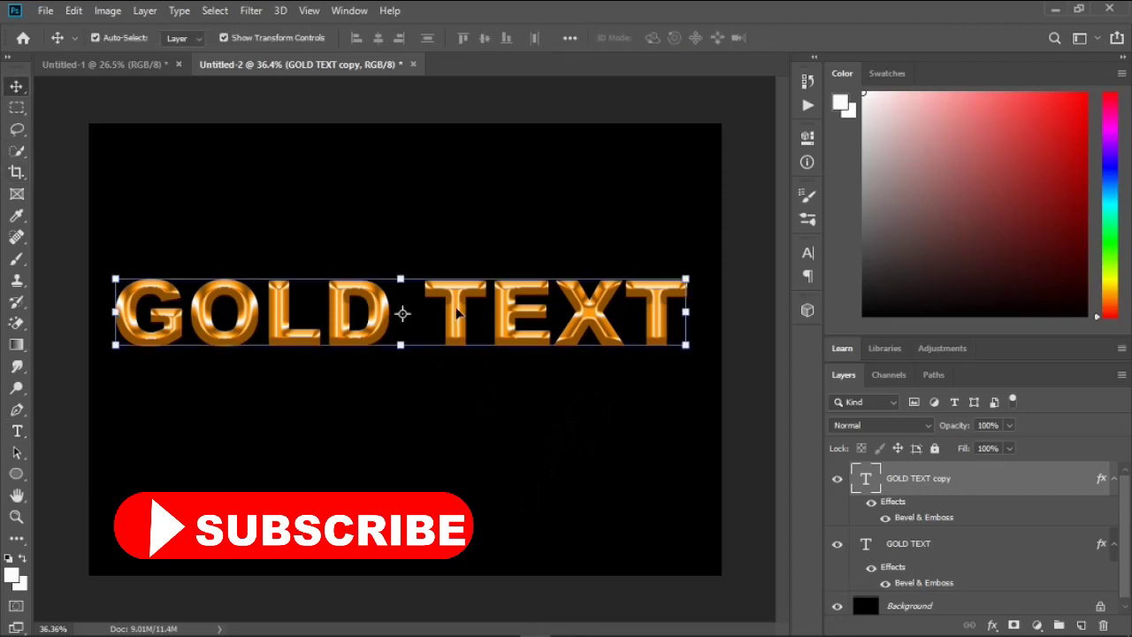
left_click_drag(458, 312, 456, 376)
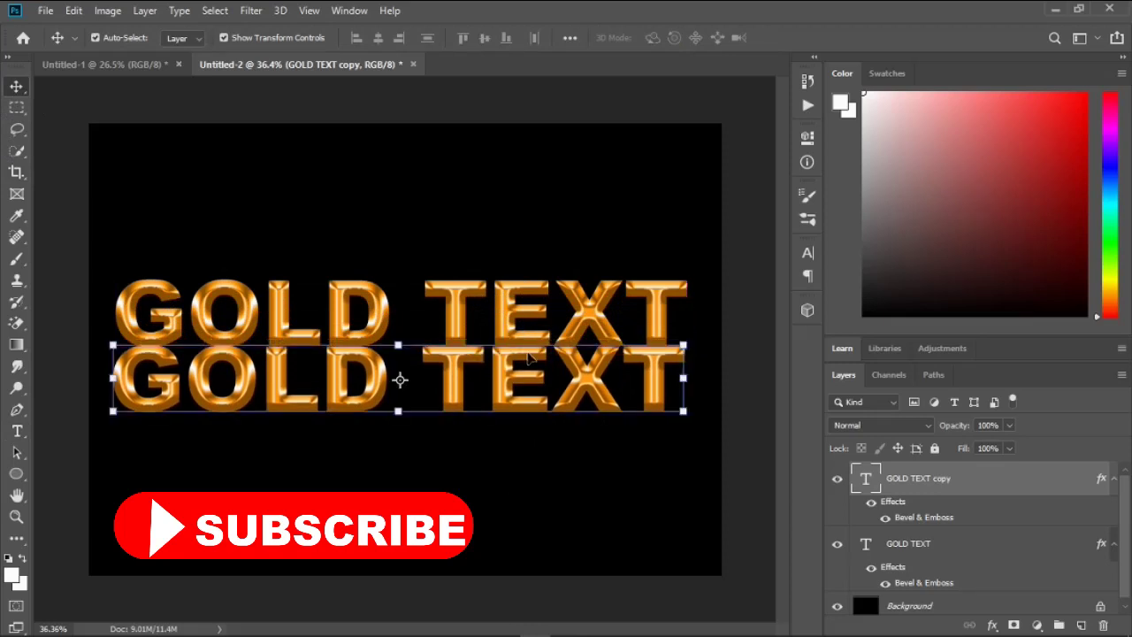
key("ctrl+t")
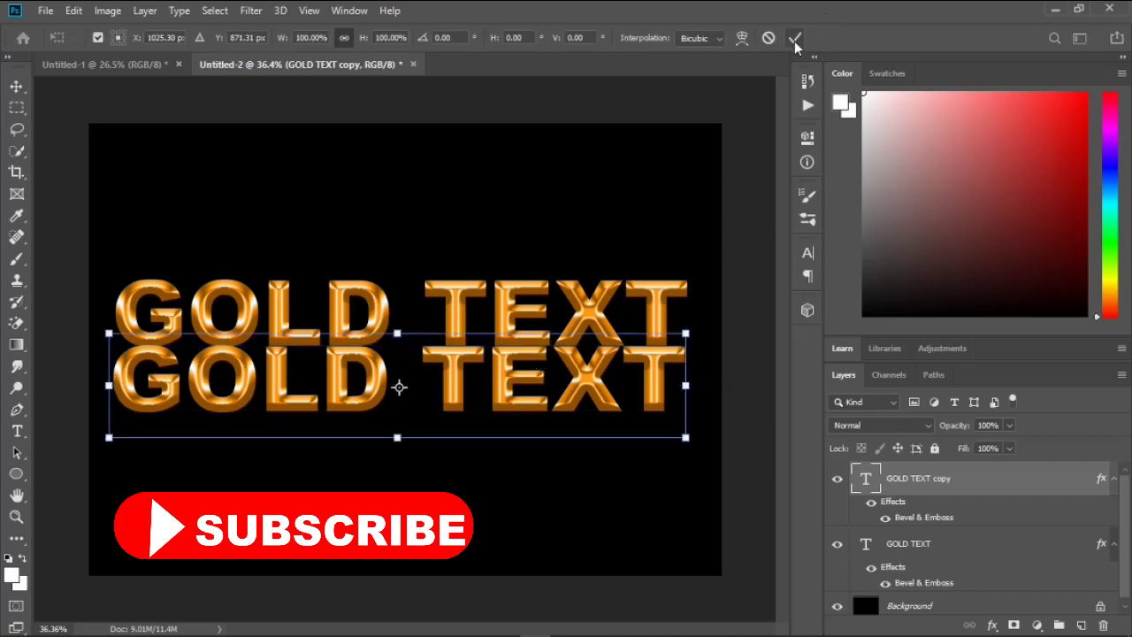
right_click(457, 358)
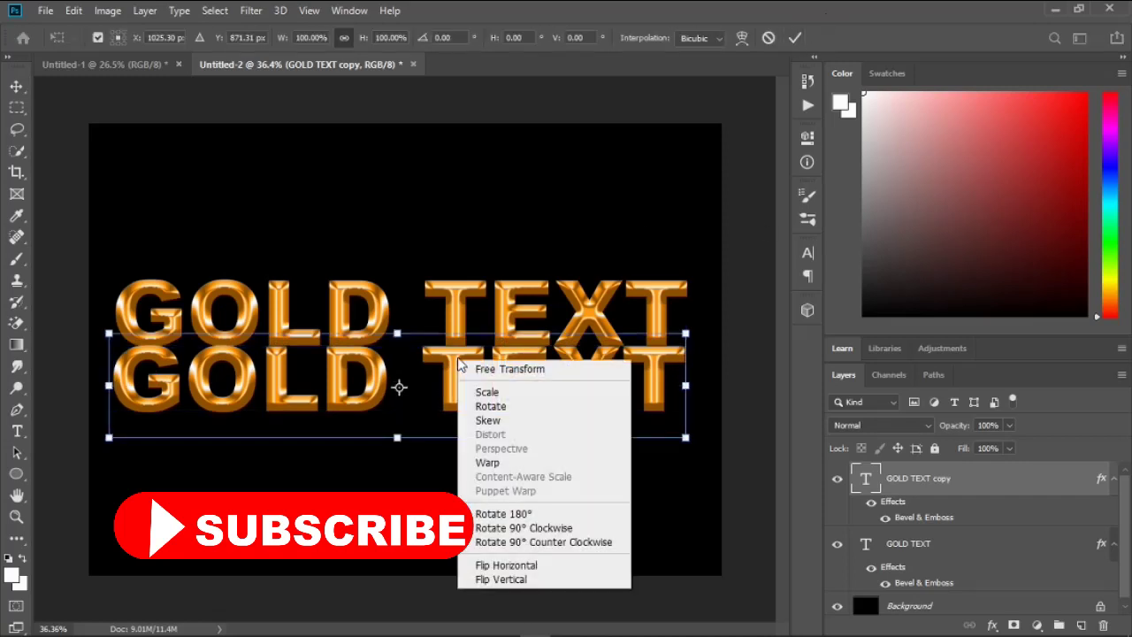
left_click(522, 579)
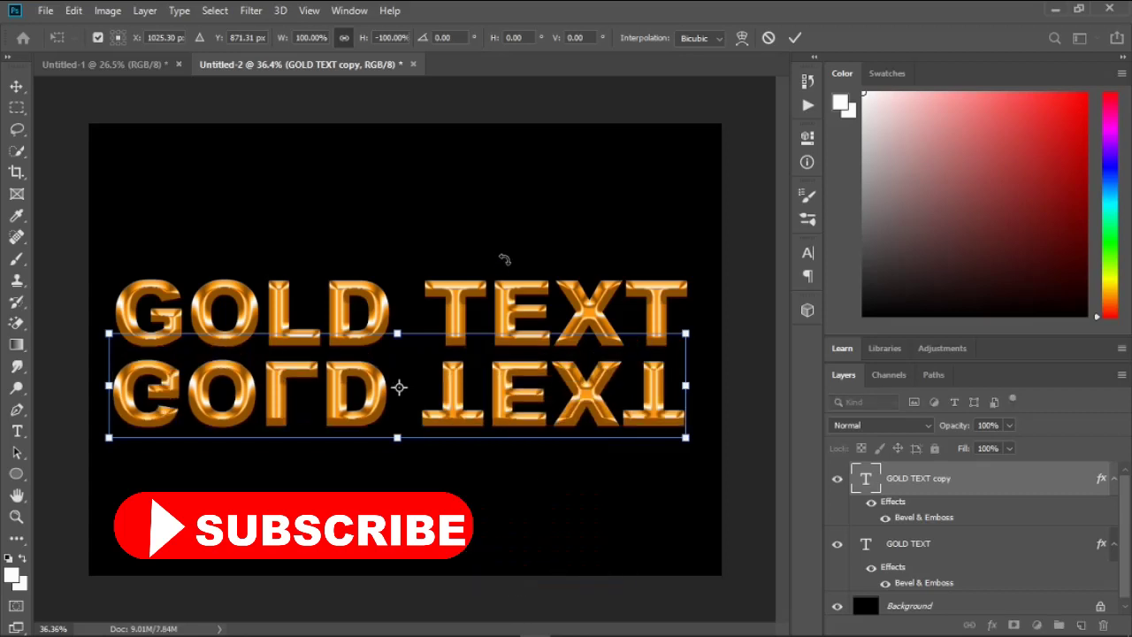
left_click_drag(461, 412, 461, 402)
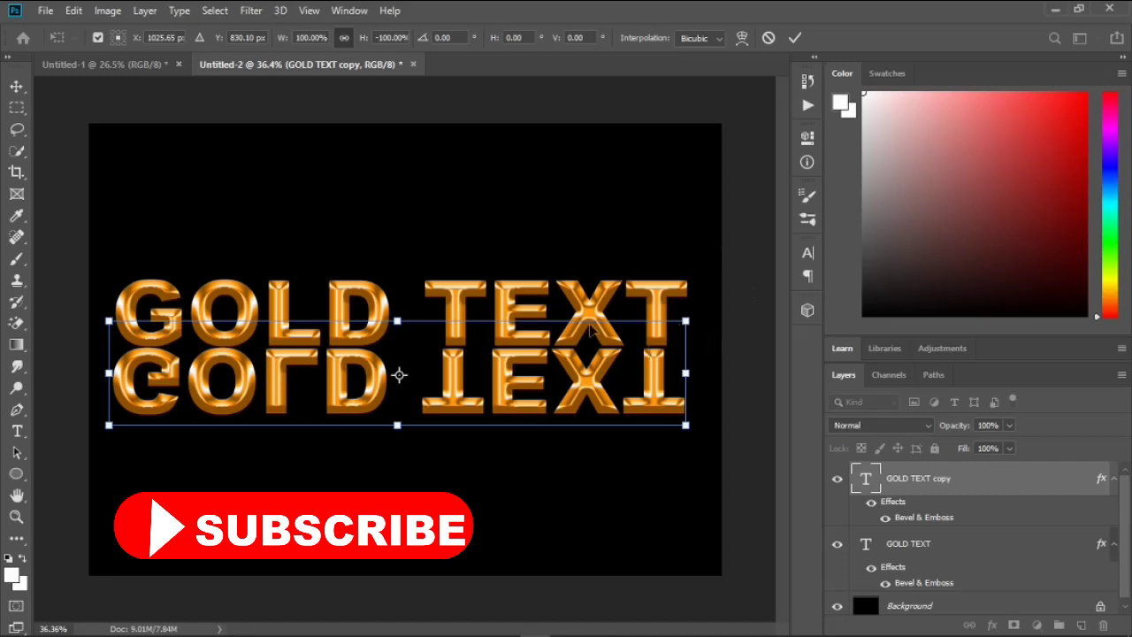
left_click(795, 37)
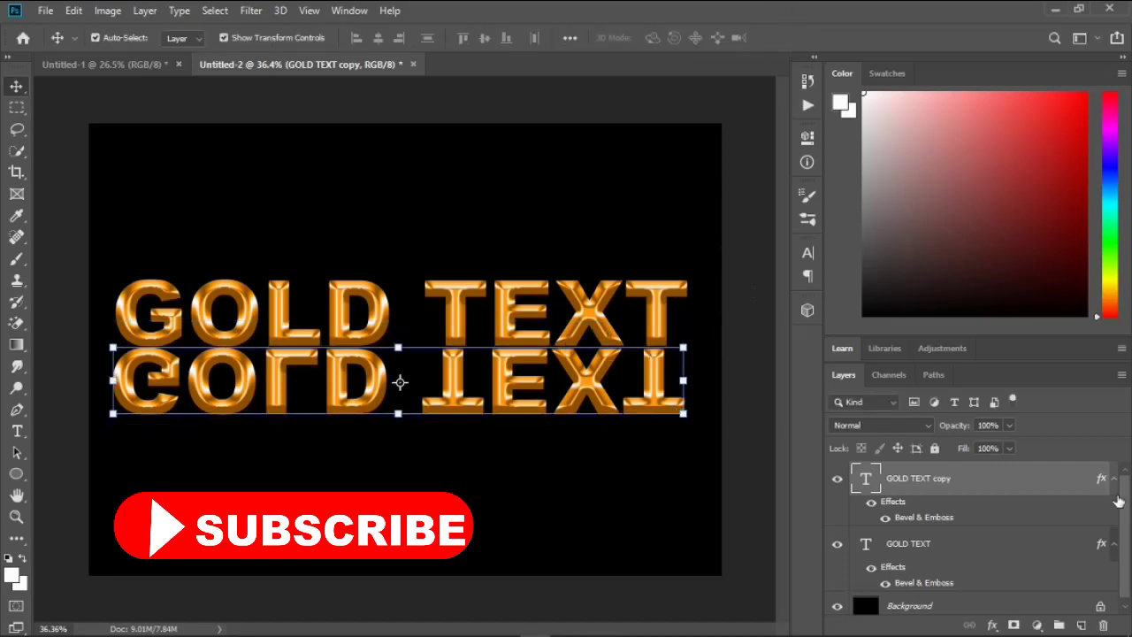
Step: Add a layer mask to GOLD TEXT copy and fade the reflection toward its lower edge with an upward black-to-transparent linear gradient
left_click(1014, 626)
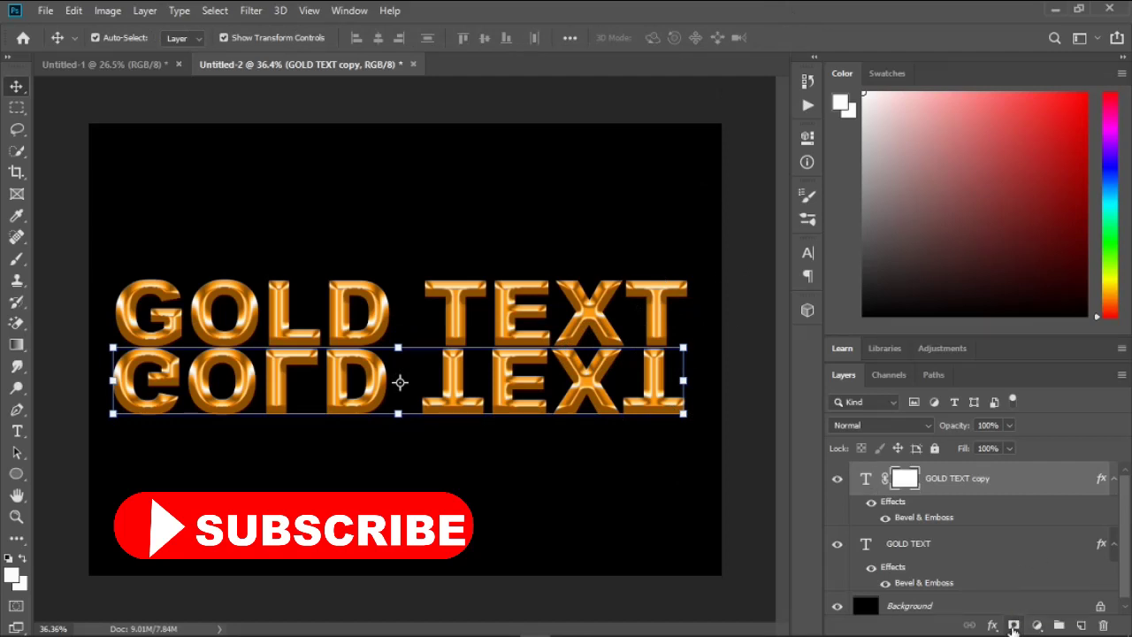
left_click(21, 348)
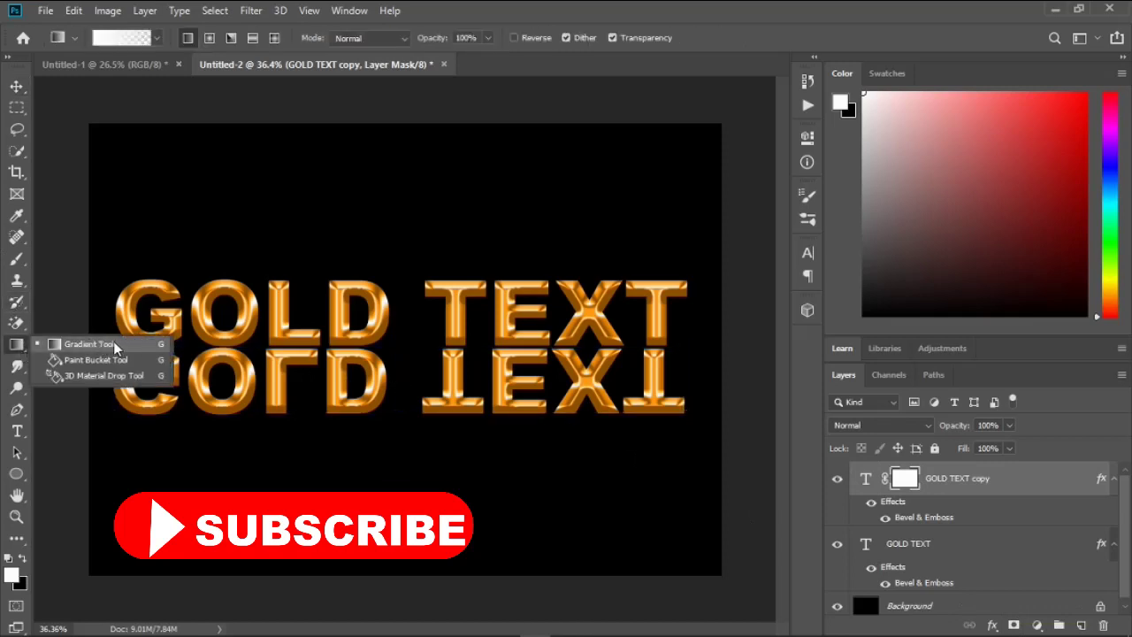
left_click(114, 346)
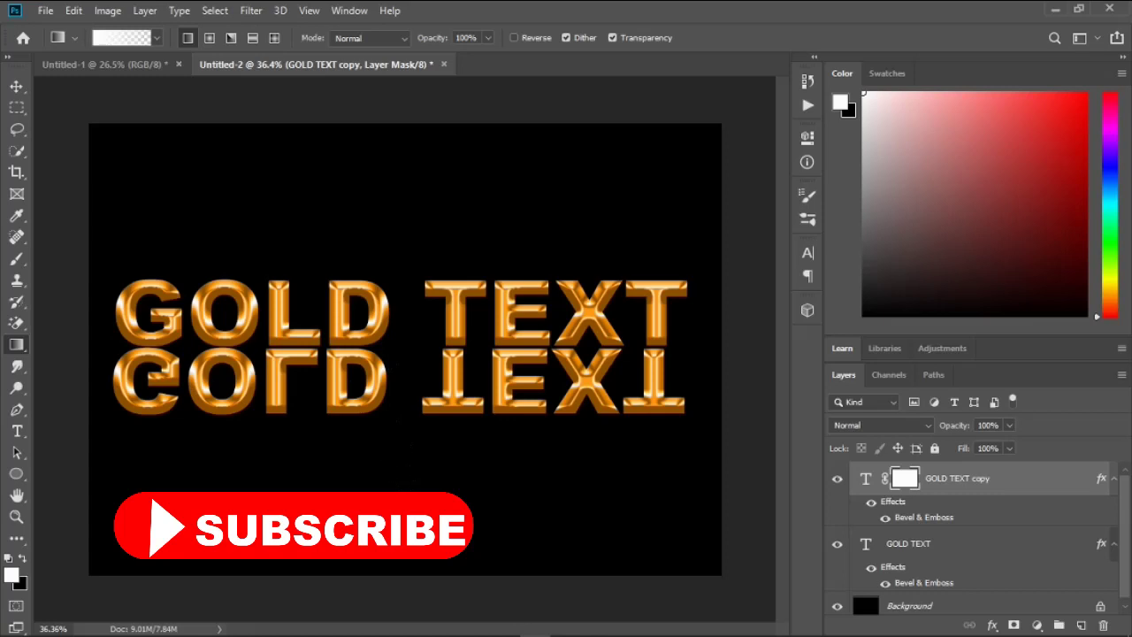
left_click_drag(398, 485, 406, 202)
left_click(23, 560)
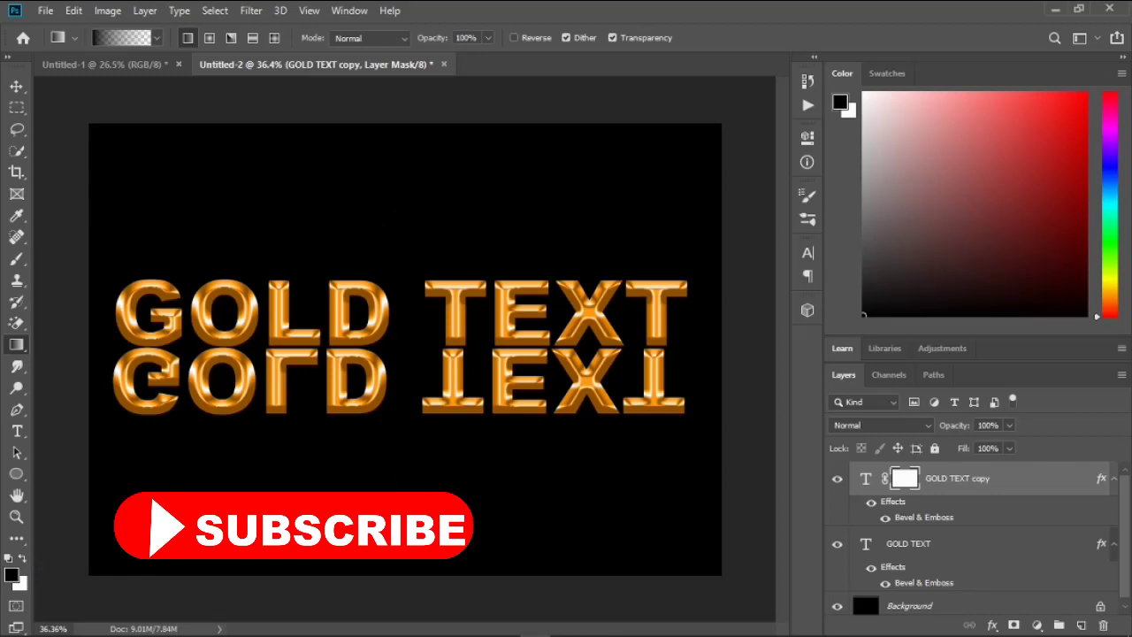
left_click_drag(403, 492, 406, 167)
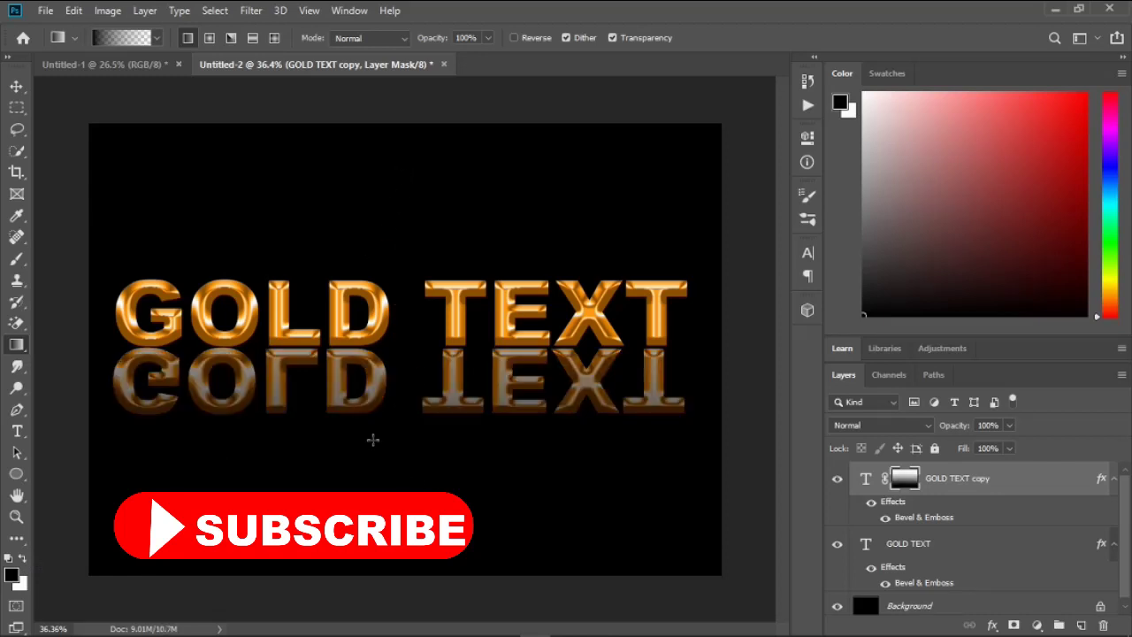
Step: Lower the reflection layer's opacity to 18%, deselect the layer and check the finished lettering
scroll(423, 382, "down", 2)
scroll(450, 400, "up", 2)
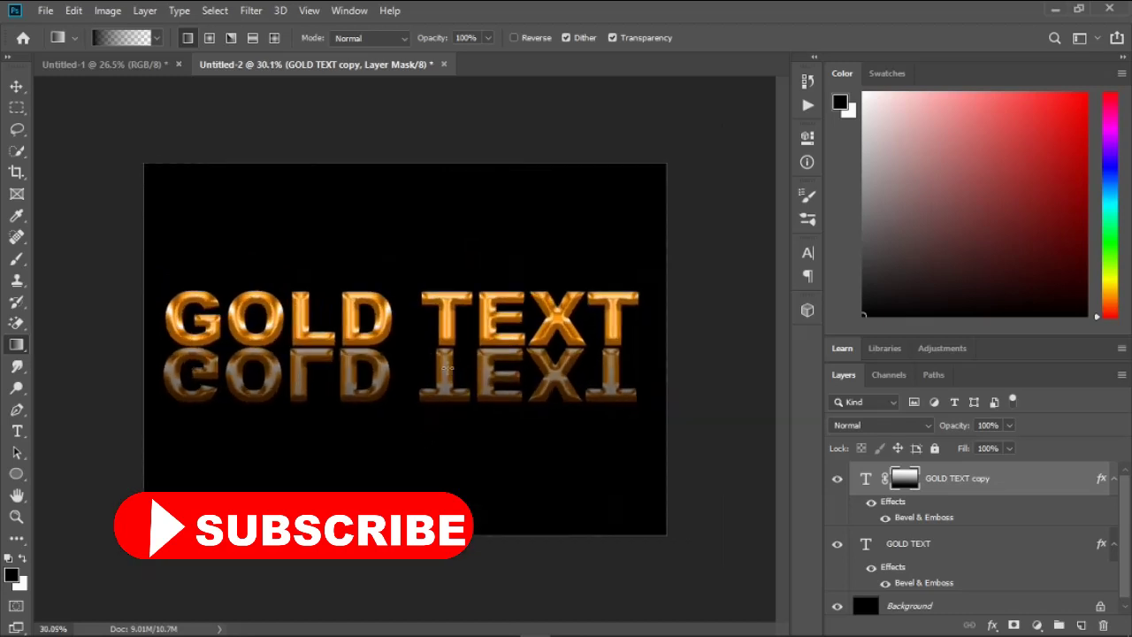
left_click(1008, 425)
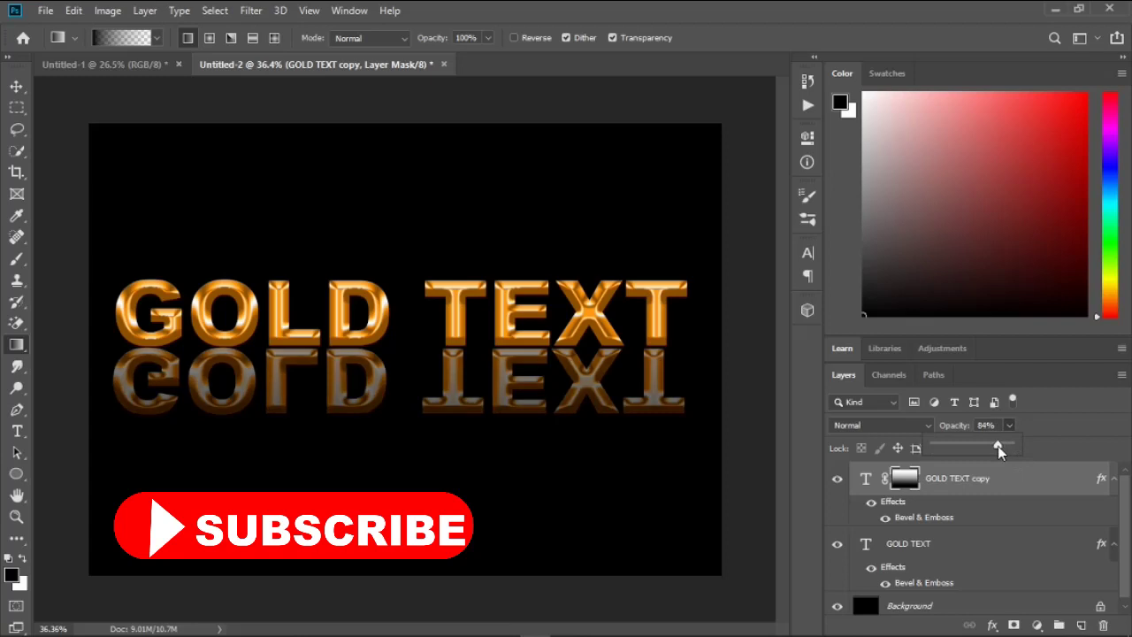
left_click_drag(998, 446, 947, 462)
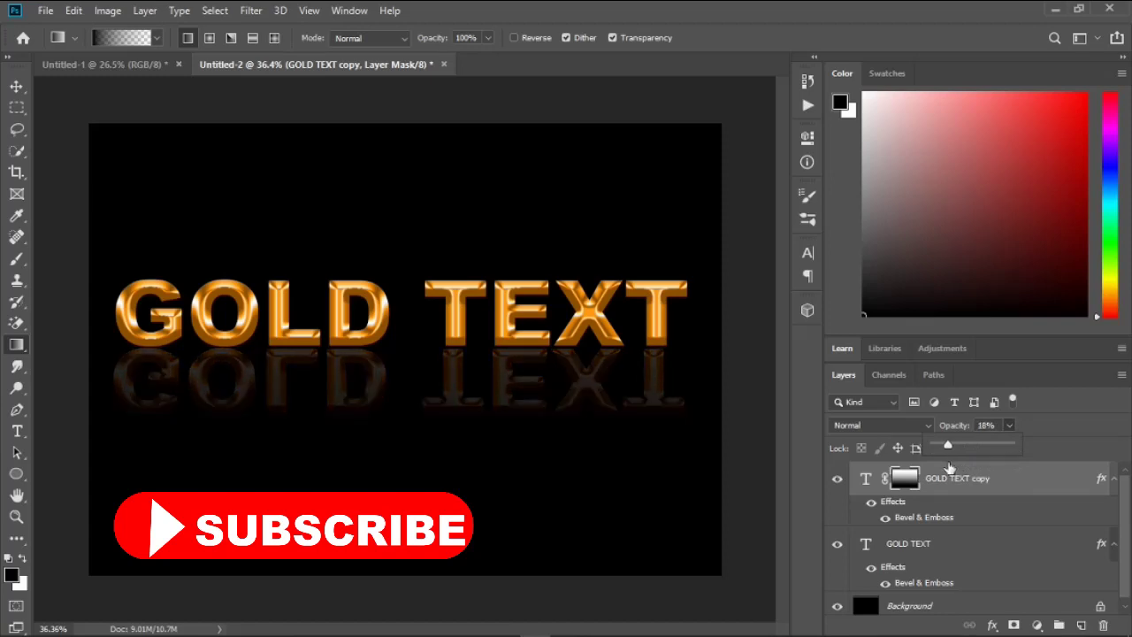
left_click(17, 87)
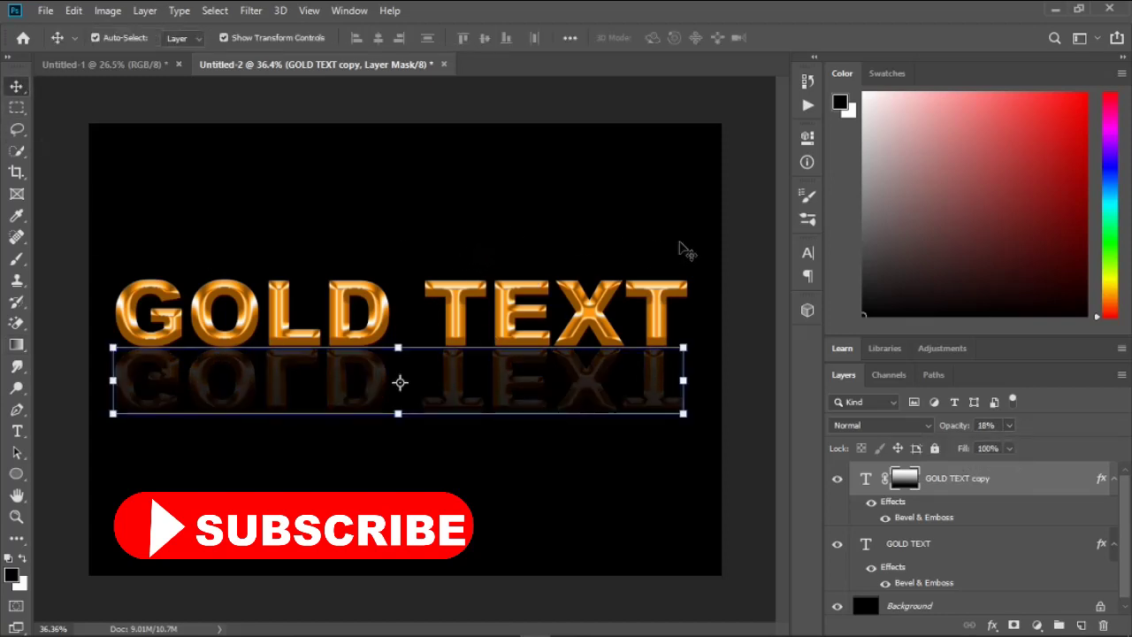
left_click(752, 233)
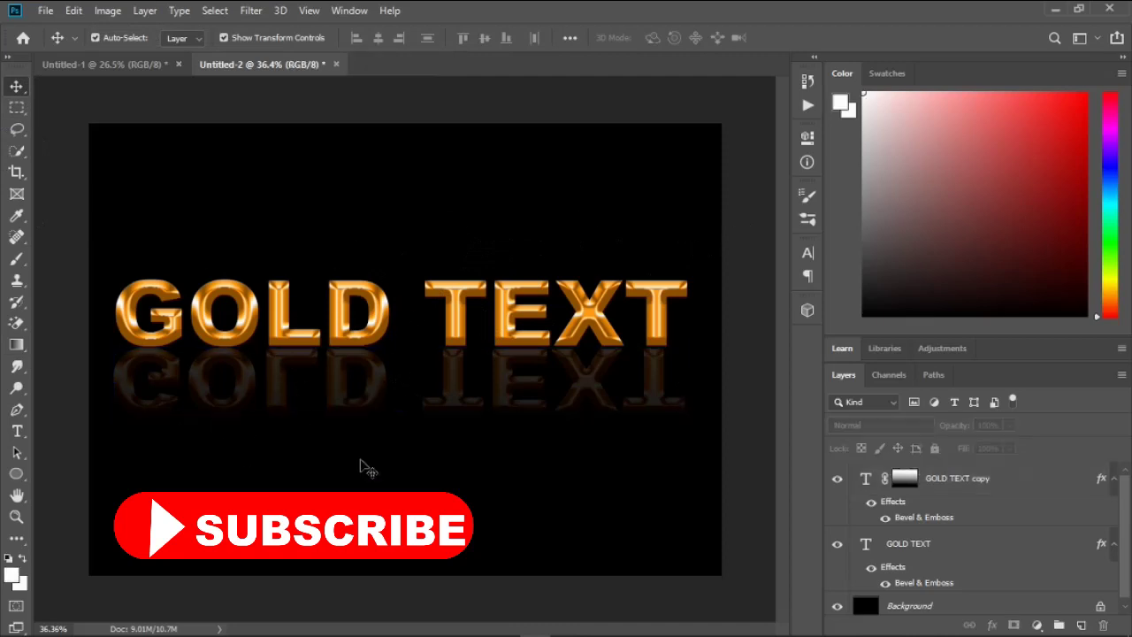
scroll(505, 370, "up", 3)
scroll(468, 352, "down", 1)
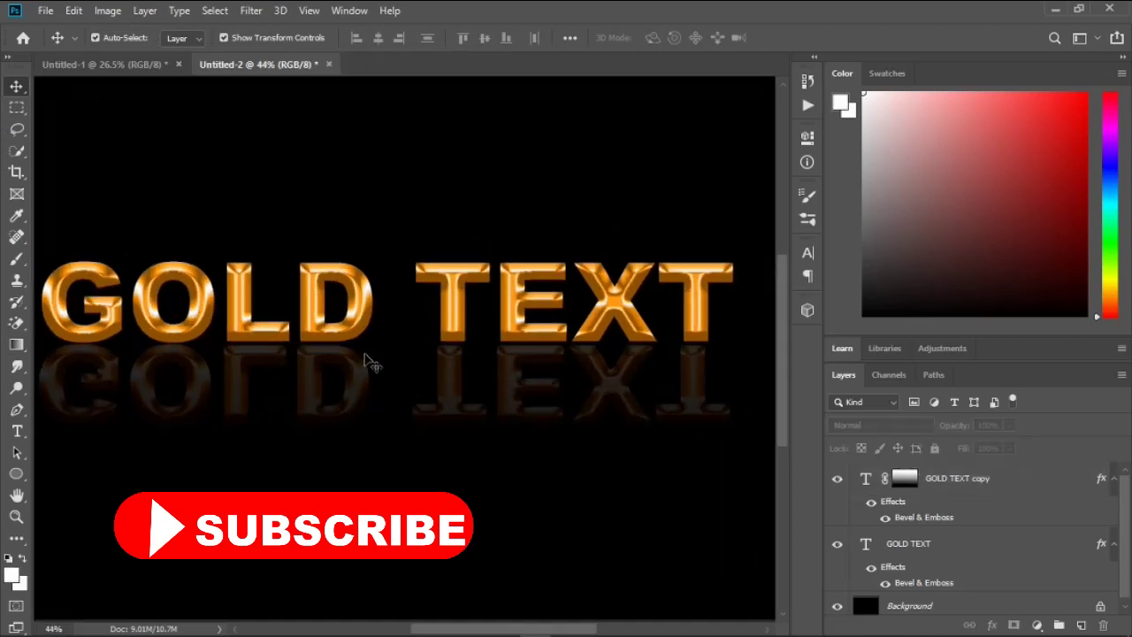